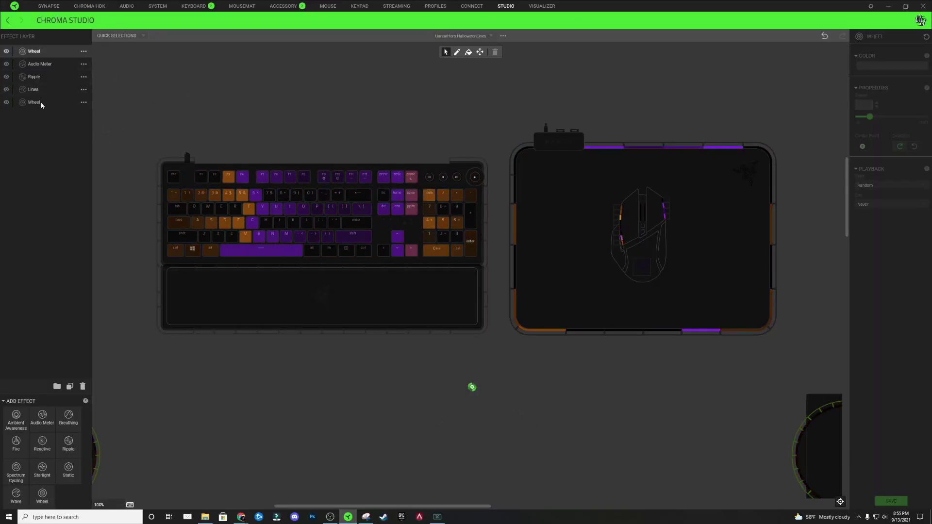
Step: Select the lower Wheel effect layer, then zoom the canvas in and out, ending at 100%
left_click(54, 102)
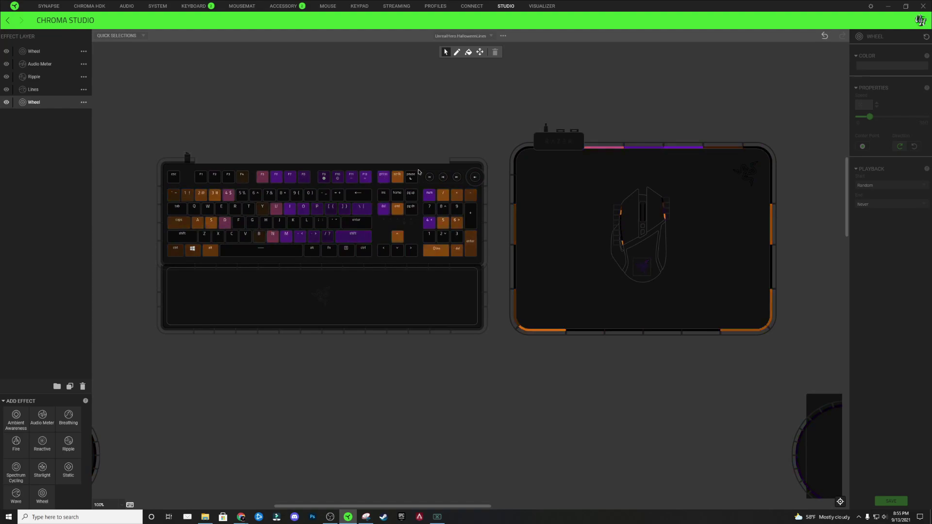
scroll(418, 172, "down", 1)
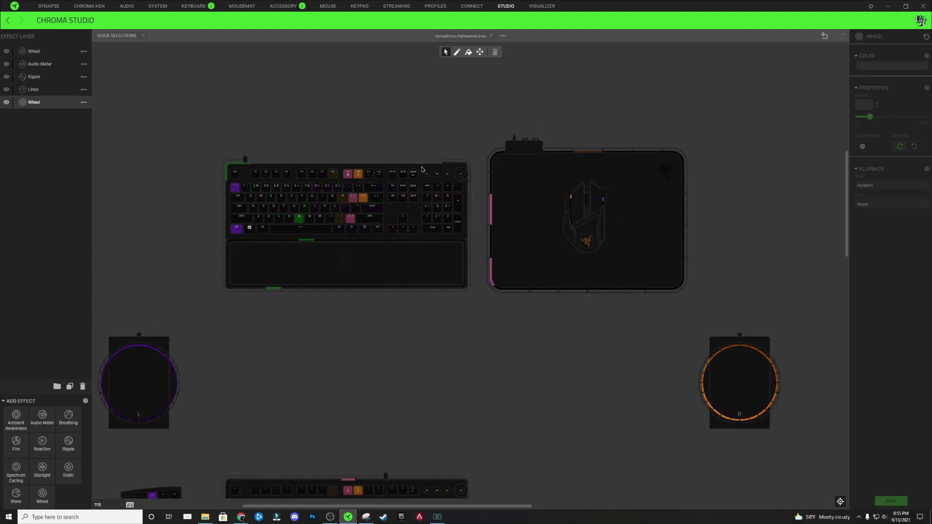
scroll(422, 195, "down", 2)
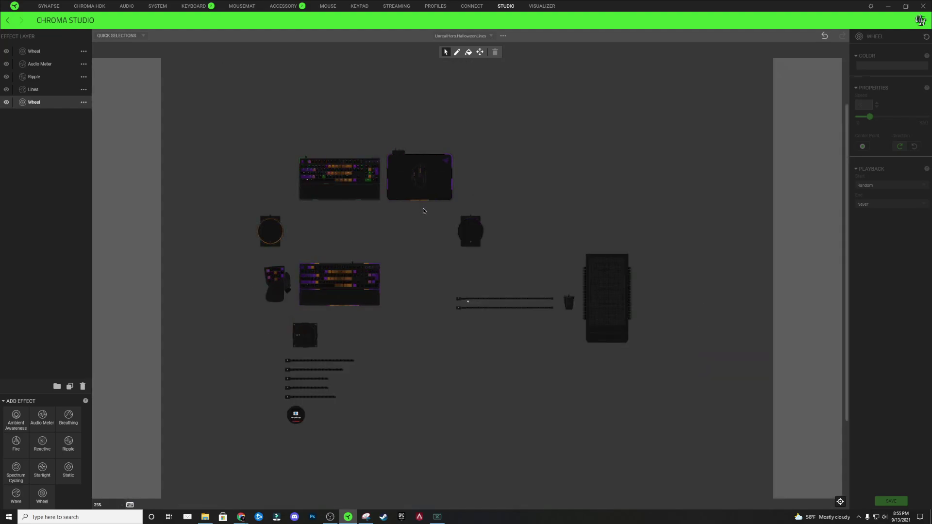
scroll(653, 321, "up", 2)
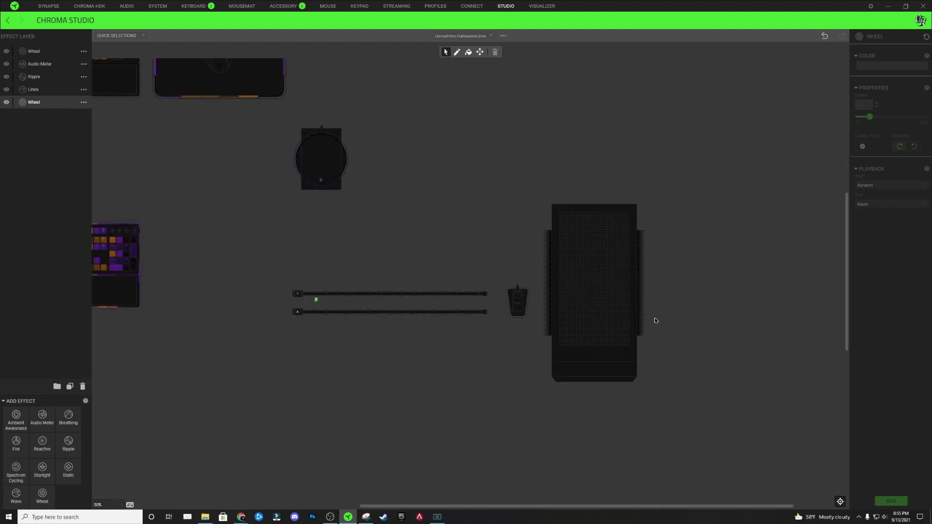
scroll(317, 200, "down", 2)
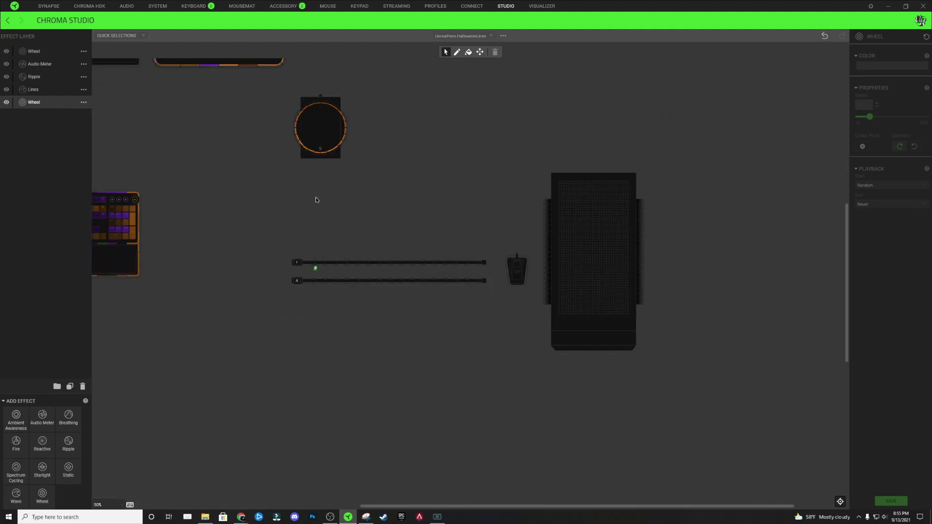
scroll(343, 110, "up", 1)
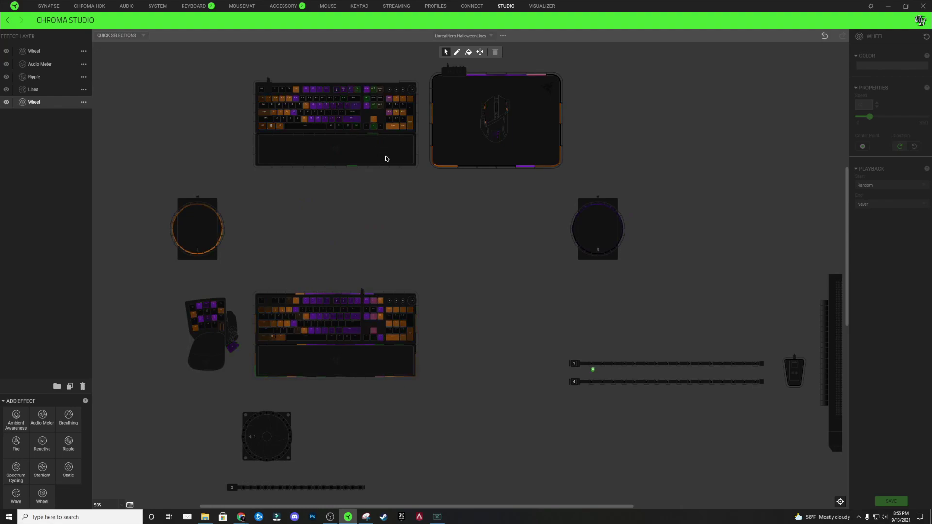
scroll(384, 161, "up", 1)
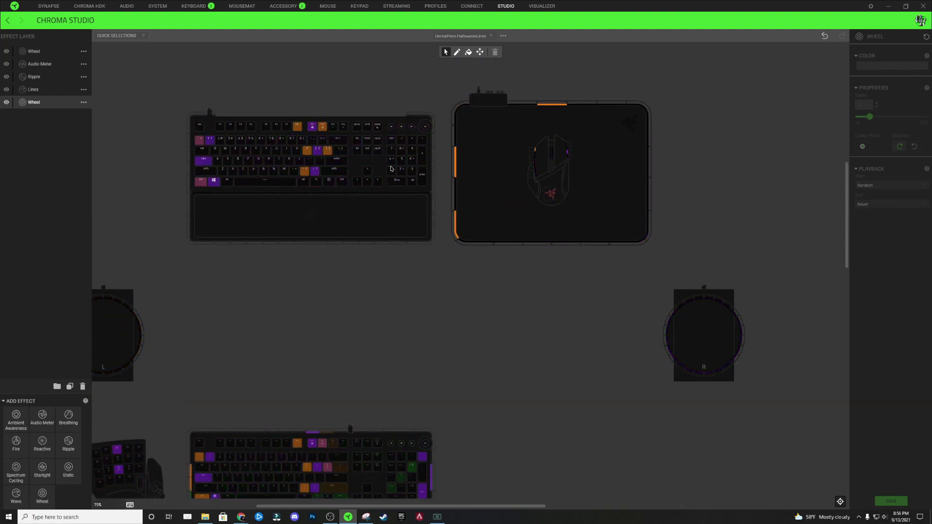
scroll(394, 199, "up", 1)
scroll(393, 200, "up", 1)
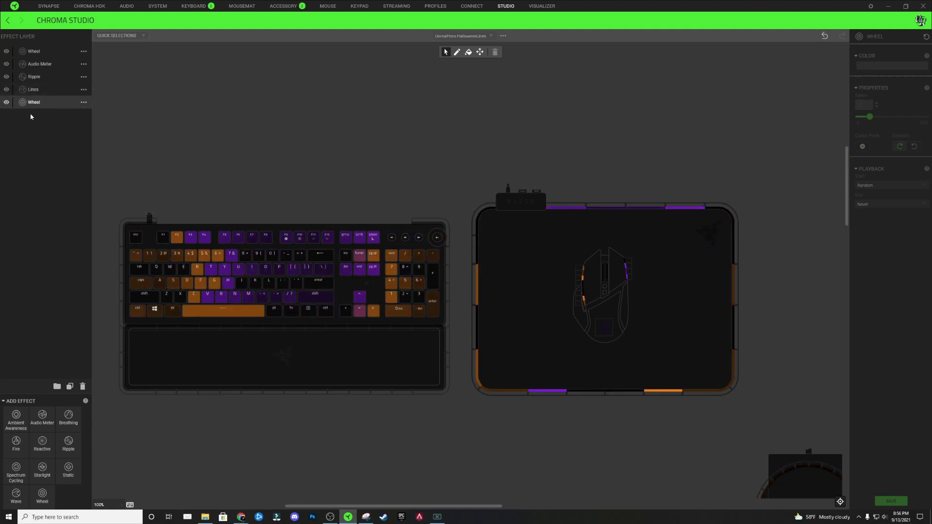
Step: Select the Lines layer to show its Wave settings: speed 10, width 100, angle 90
left_click(58, 89)
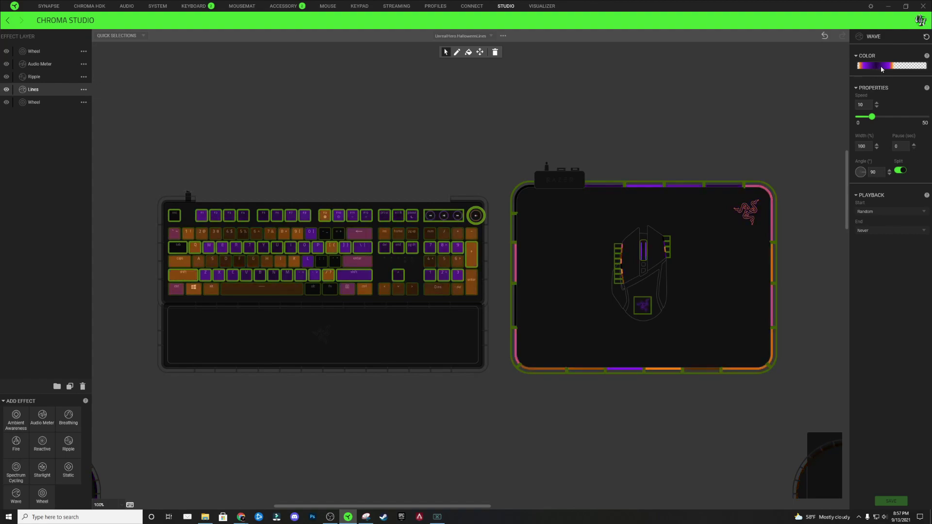
Step: In the Lines wave gradient, turn the left orange stop green and the next purple stop red FF0000
left_click(881, 66)
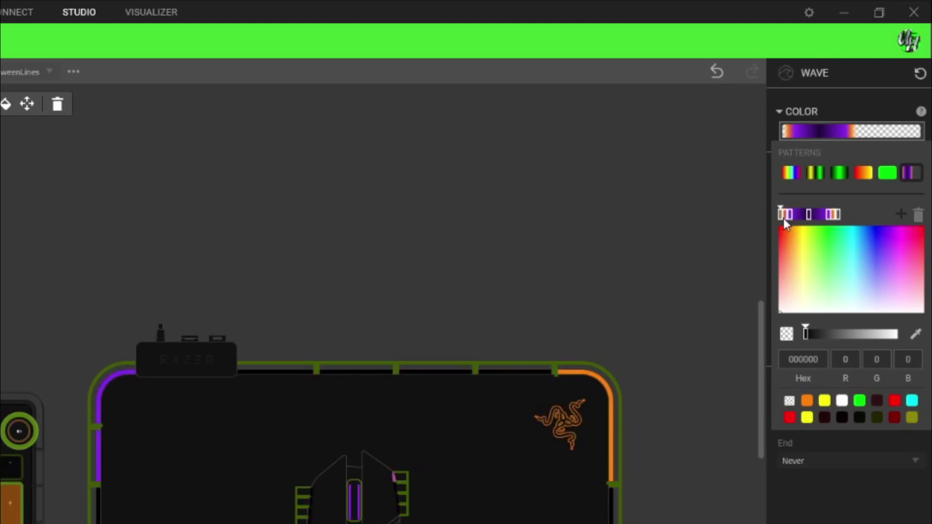
left_click(785, 216)
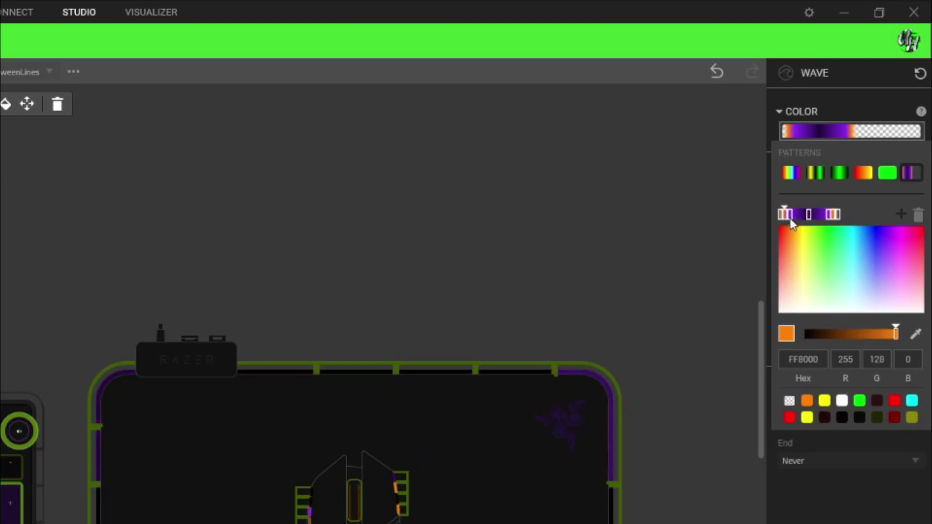
left_click(809, 218)
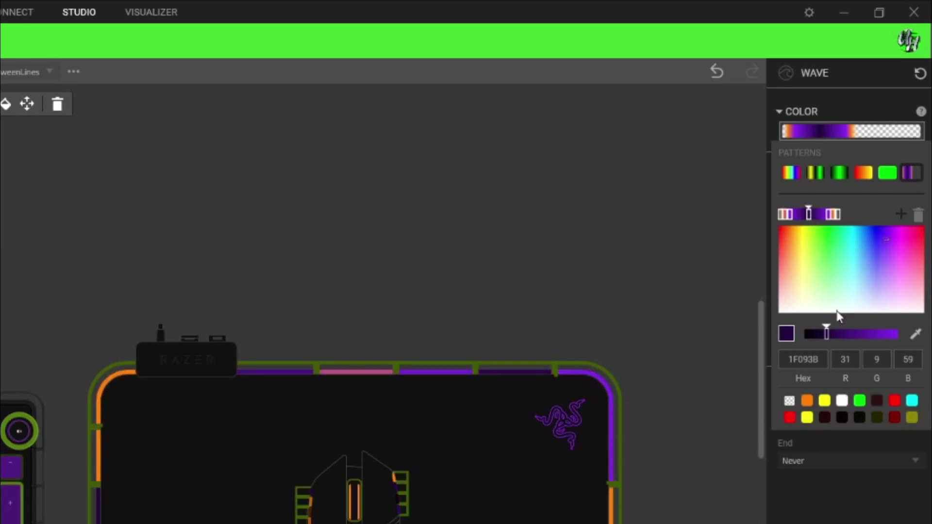
left_click(785, 216)
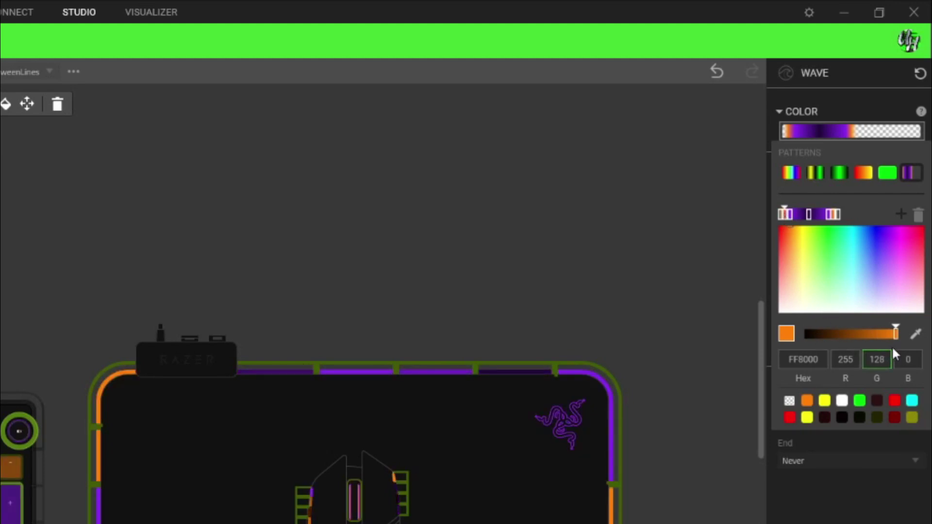
mouse_move(897, 334)
left_mouse_down()
mouse_move(867, 331)
mouse_move(900, 333)
left_mouse_up()
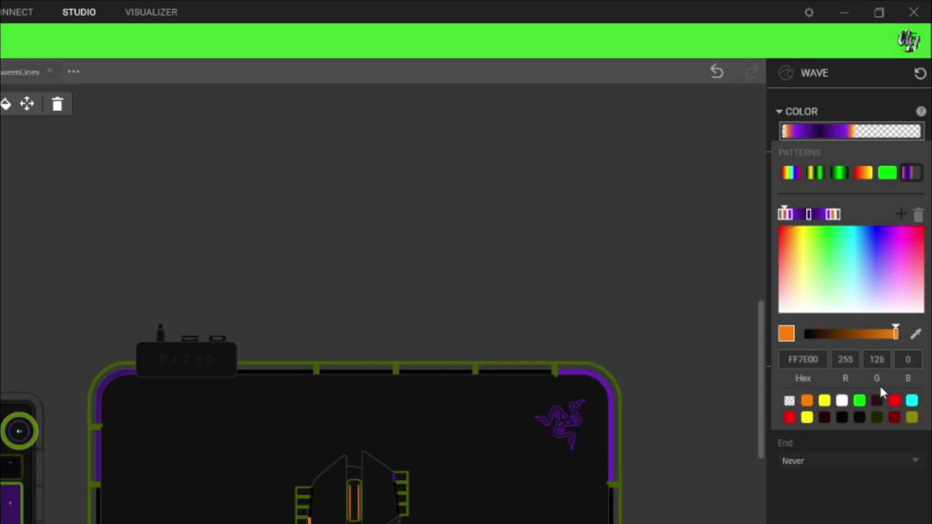
left_click(859, 403)
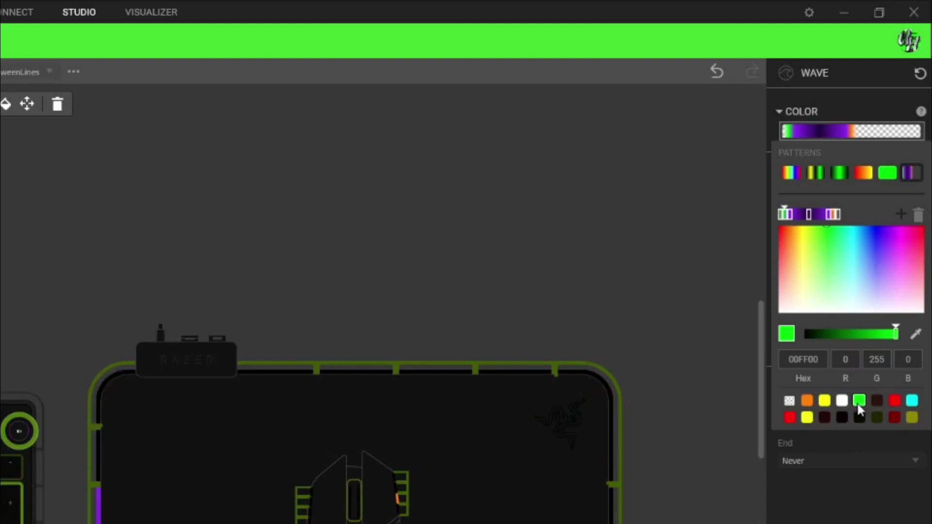
left_click(791, 216)
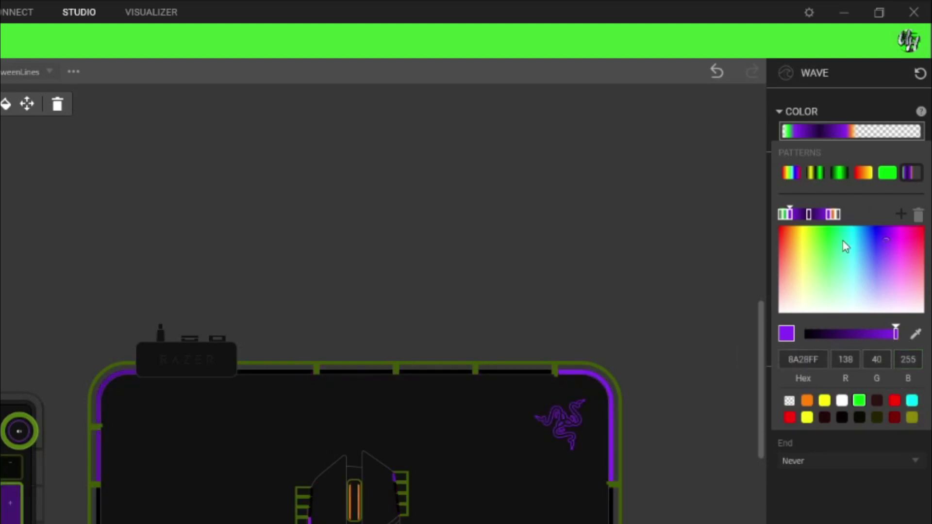
left_click(896, 400)
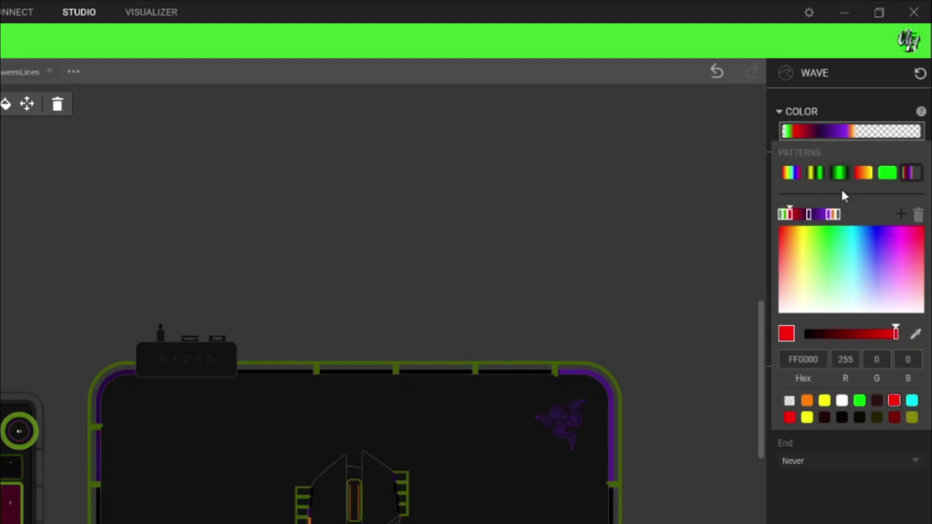
Step: Turn the dark purple middle gradient stop red, then darken it to a deep red
left_click(809, 215)
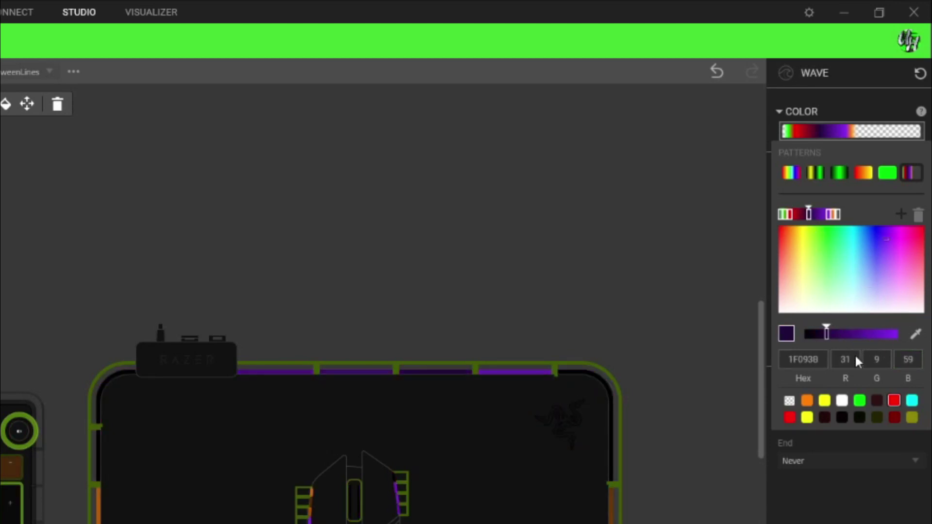
type("9")
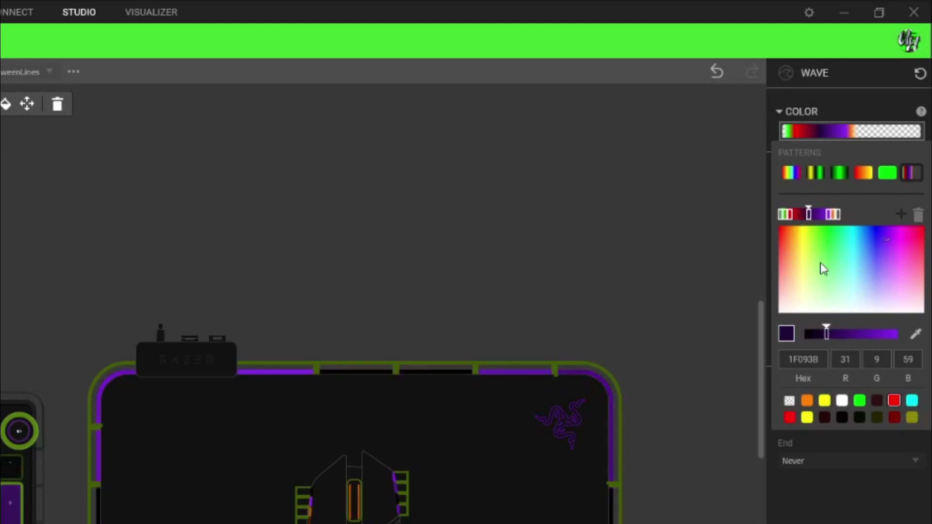
left_click(895, 402)
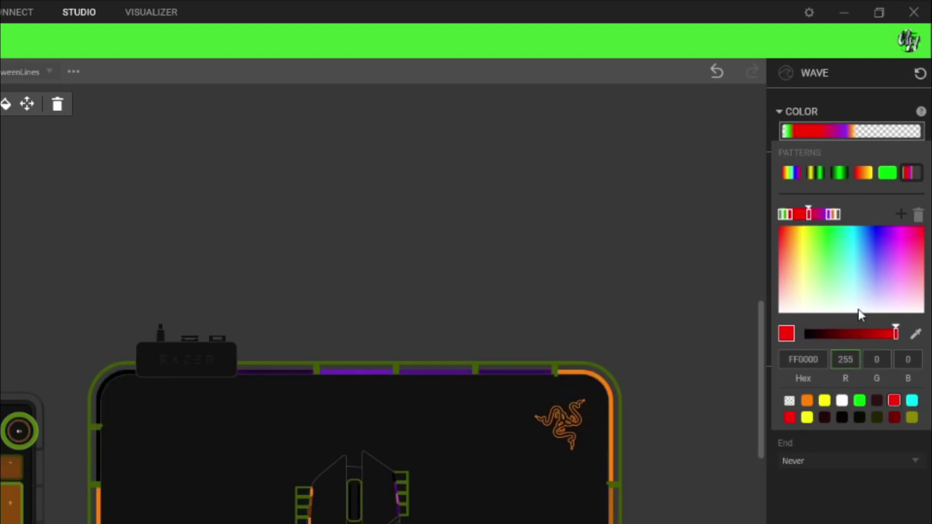
left_click(836, 335)
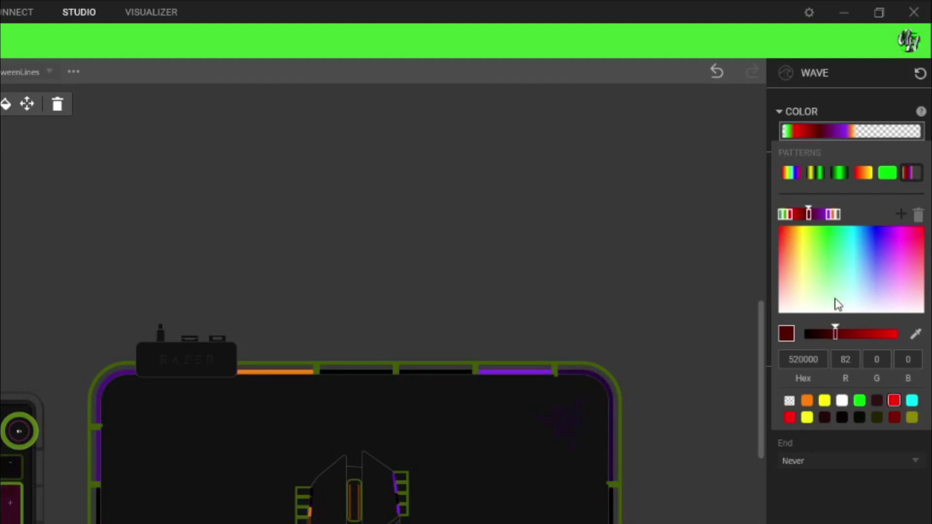
Step: Set the remaining purple stop to red and the last orange stop to green
left_click(829, 215)
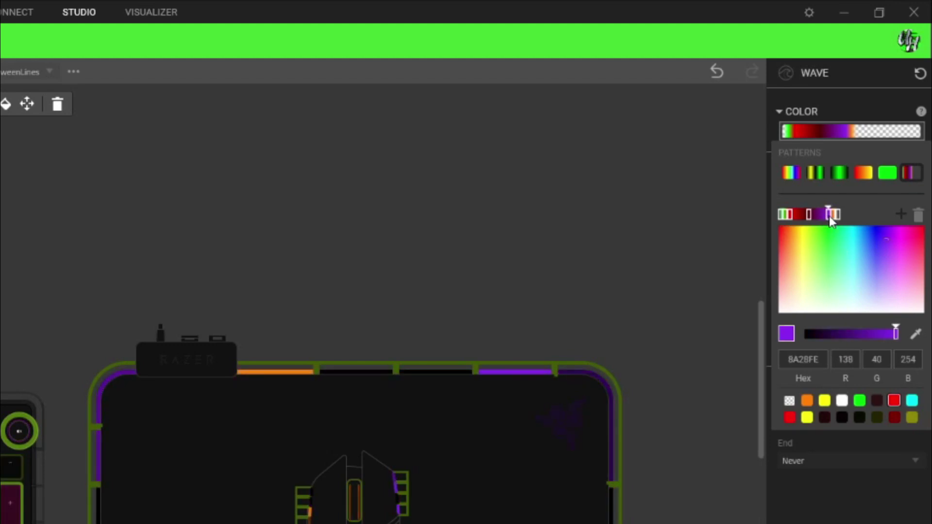
left_click(894, 400)
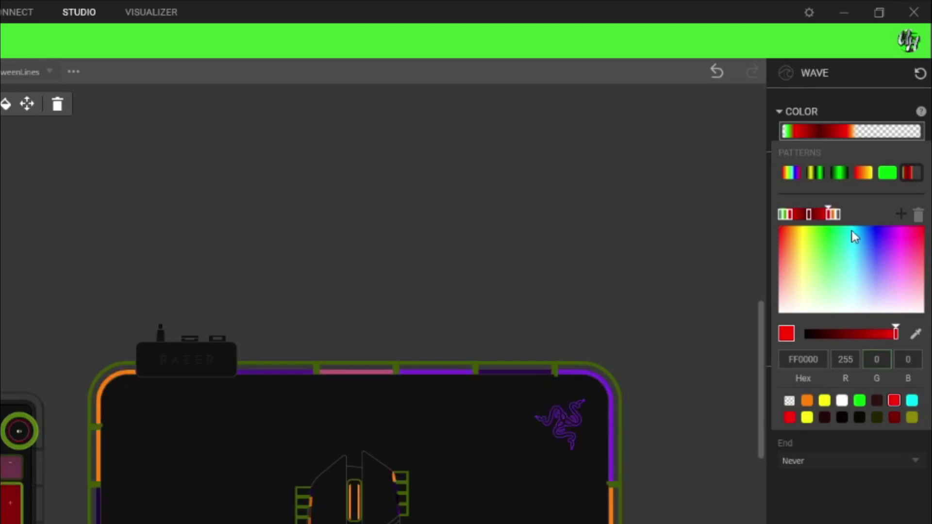
left_click(833, 215)
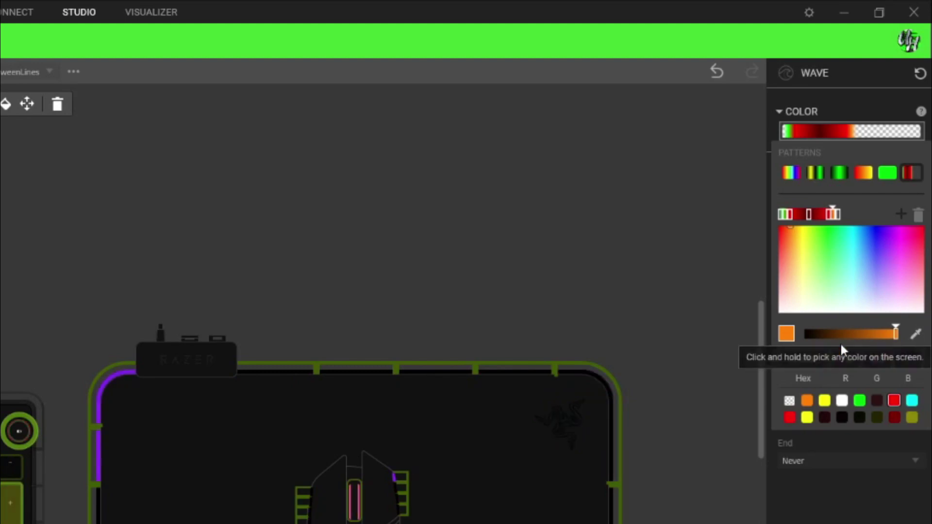
left_click(859, 400)
left_click(838, 215)
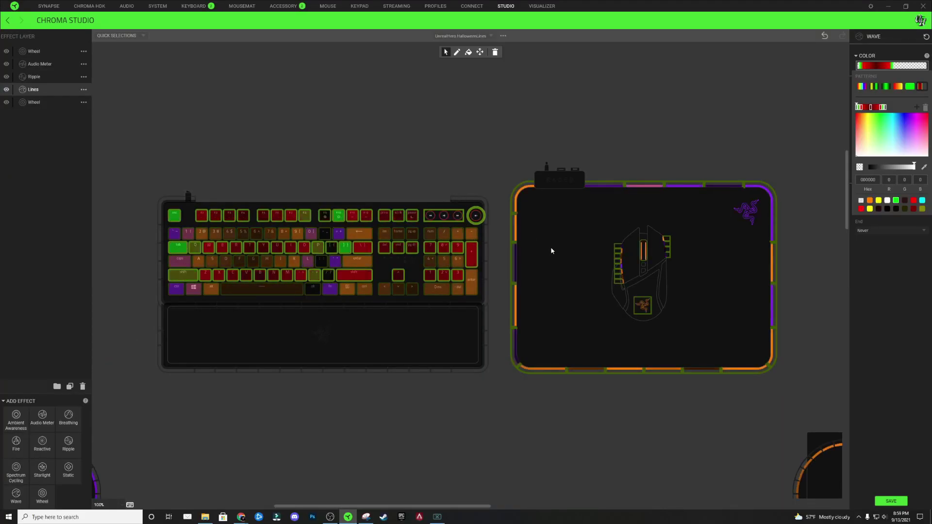
Step: Undo the recolour with Ctrl+Z, returning the Lines wave to purple and orange at angle 270
scroll(492, 241, "up", 2)
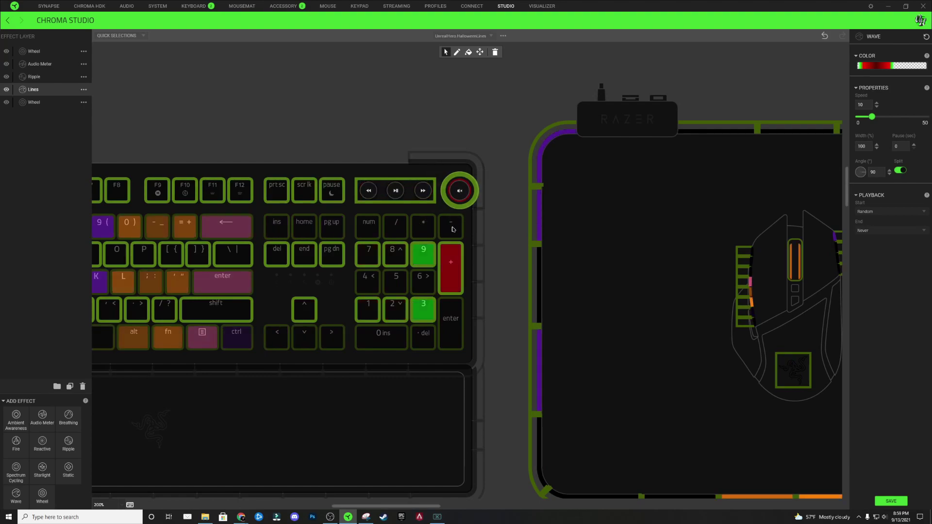
mouse_move(454, 226)
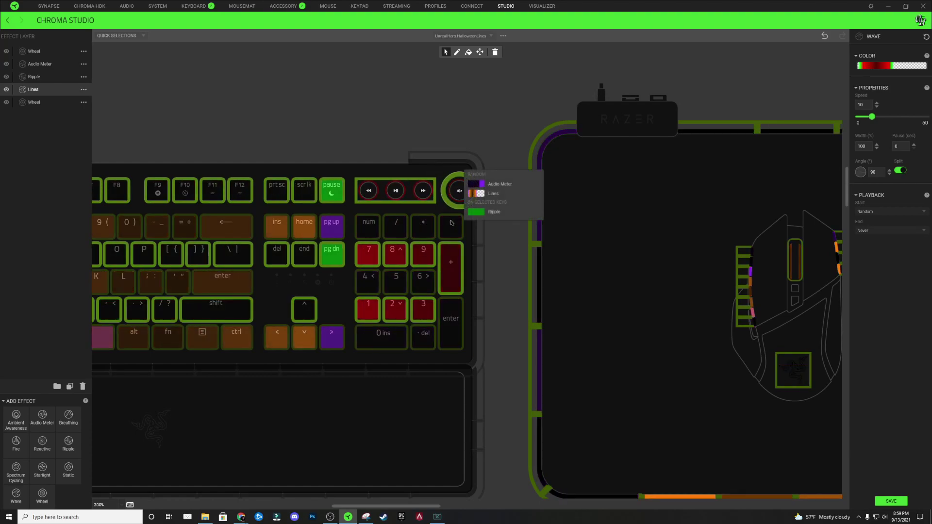
key("ctrl+z")
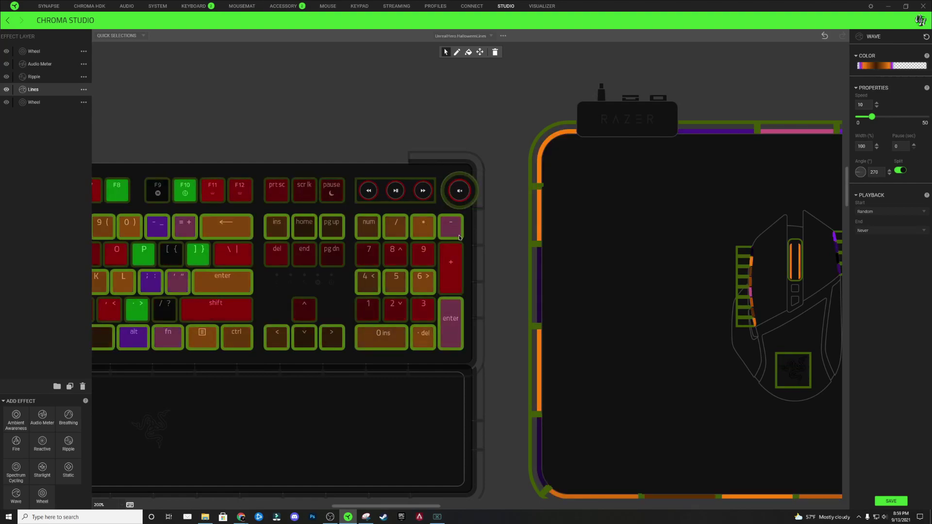
scroll(507, 195, "down", 4)
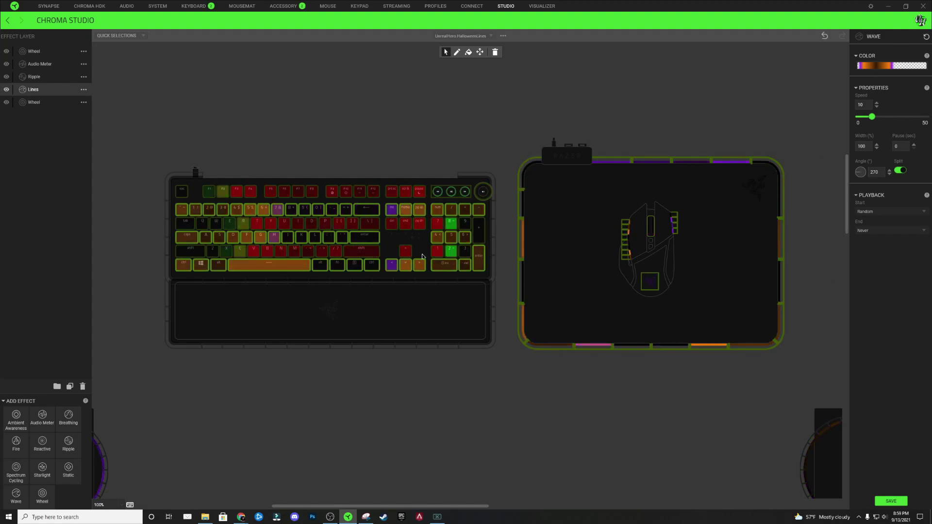
Step: Set the Lines wave gradient stops to red FF0000 and dark red 380000
left_click(897, 68)
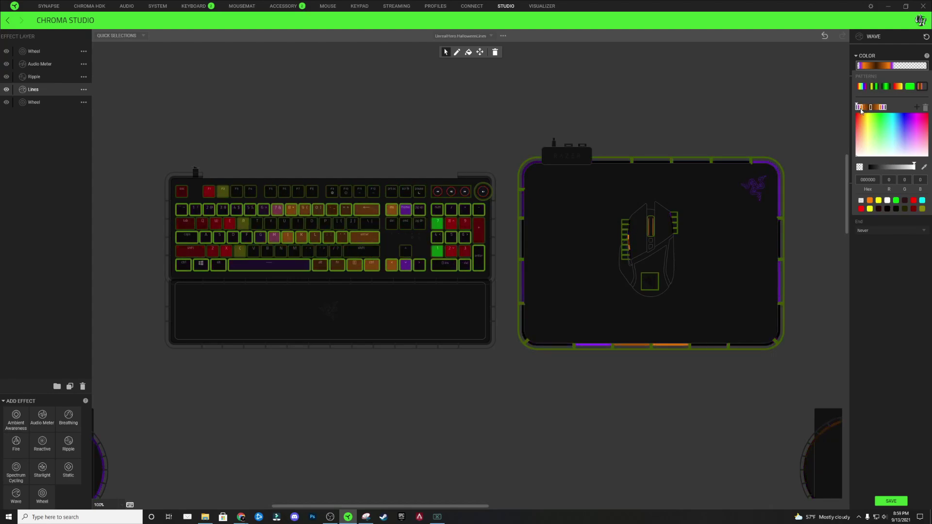
left_click(913, 200)
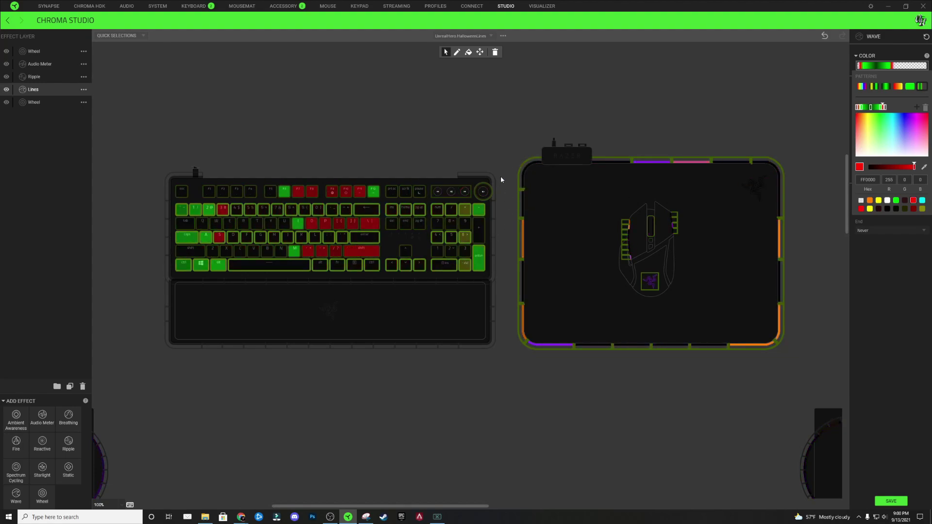
left_click(526, 169)
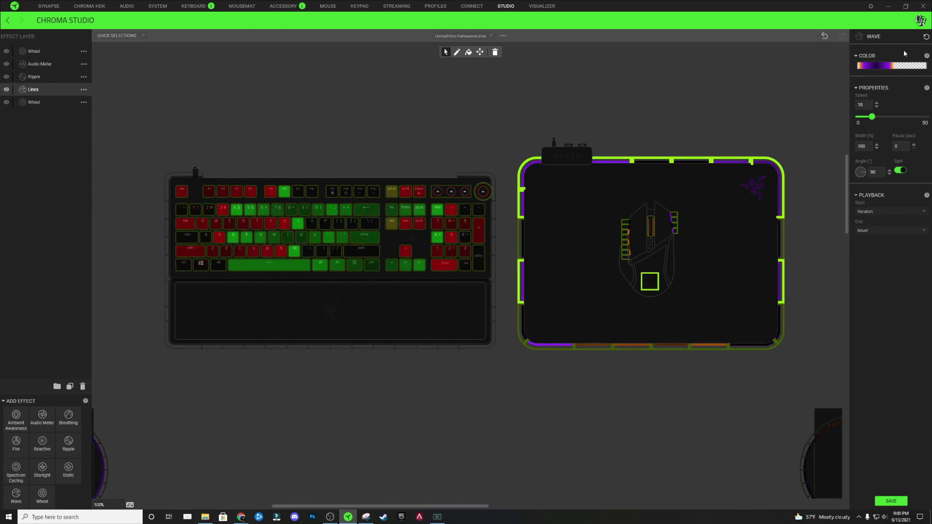
left_click(877, 66)
left_click(913, 209)
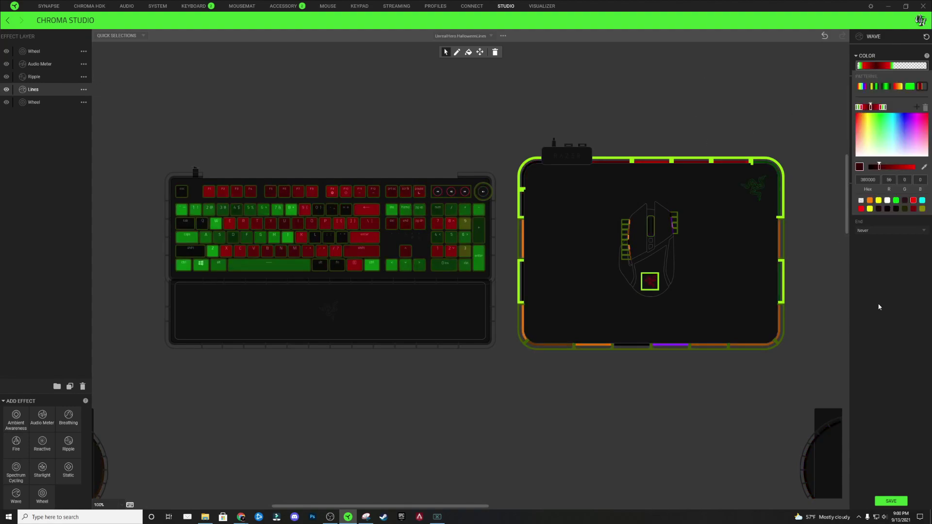
left_click(520, 236)
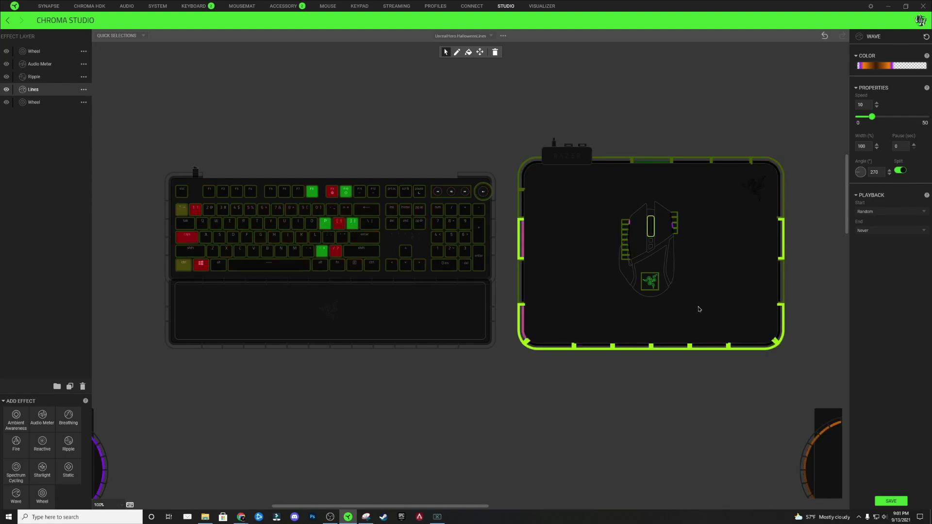
left_click(889, 65)
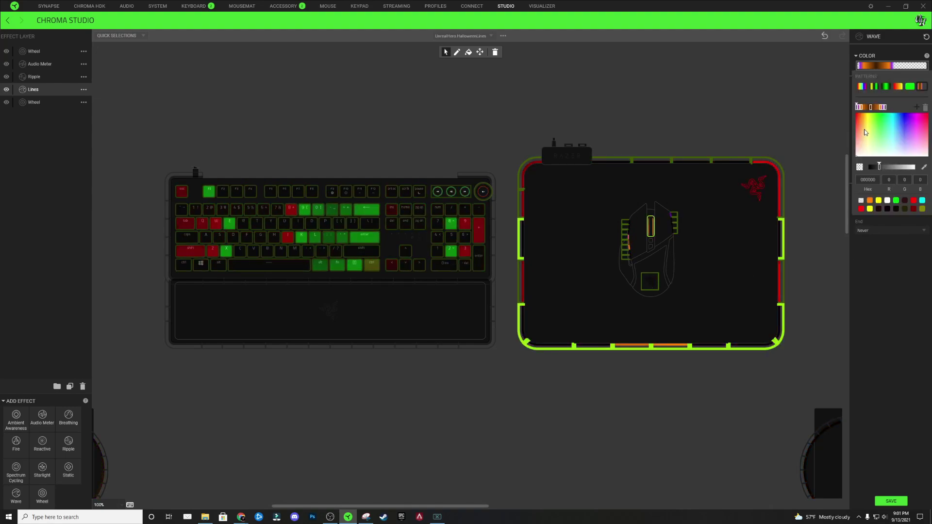
left_click(606, 102)
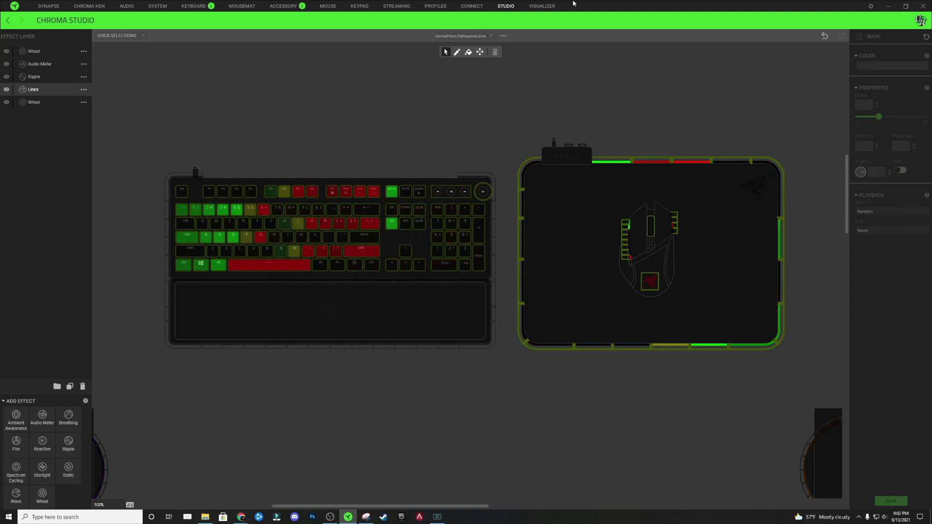
Step: Apply the Ripple layer to all keys and devices and pick the white swatch for its colour
left_click(73, 76)
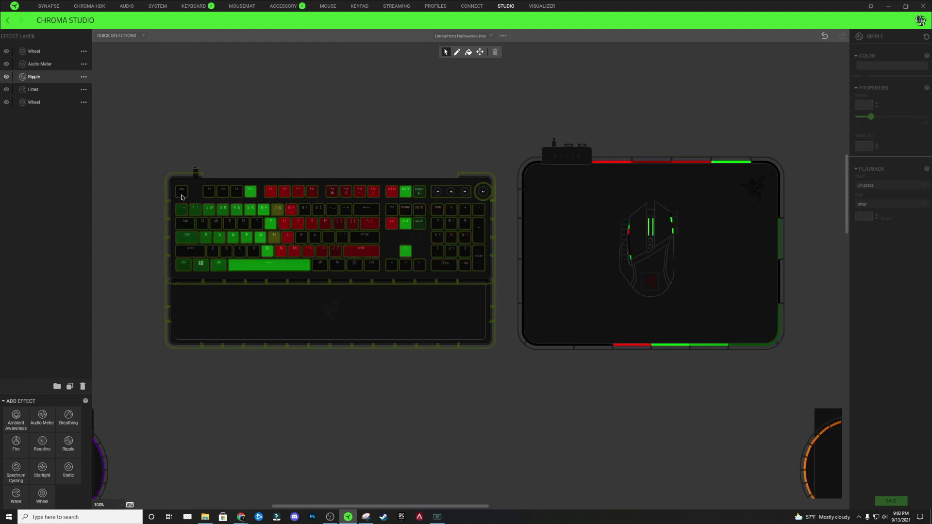
key("ctrl+a")
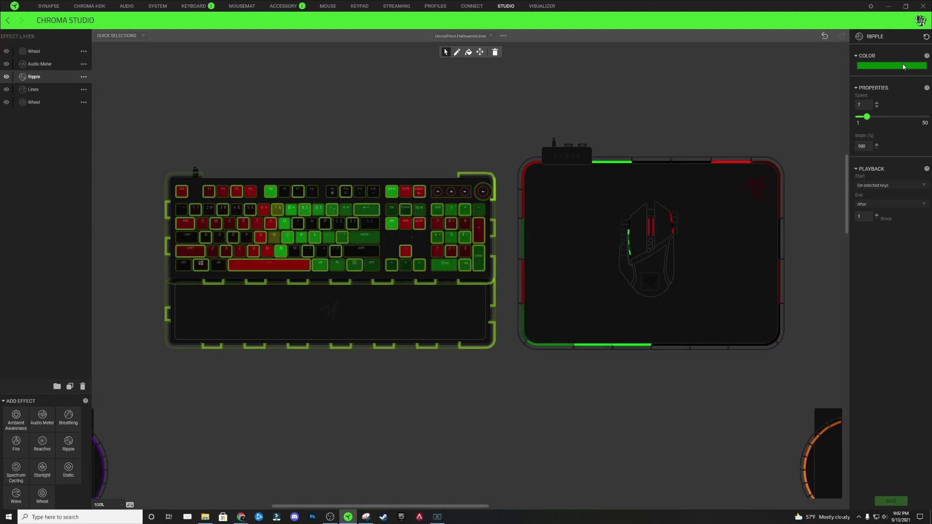
left_click(875, 66)
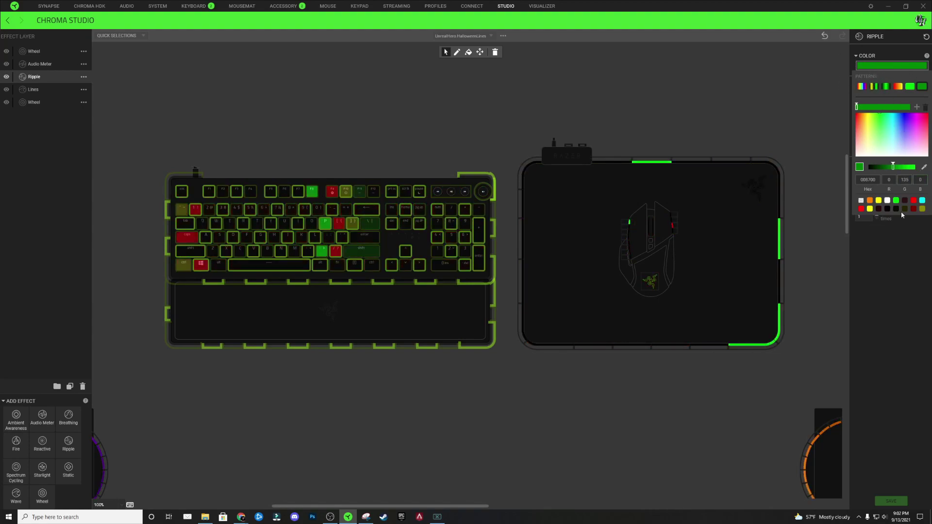
left_click(888, 201)
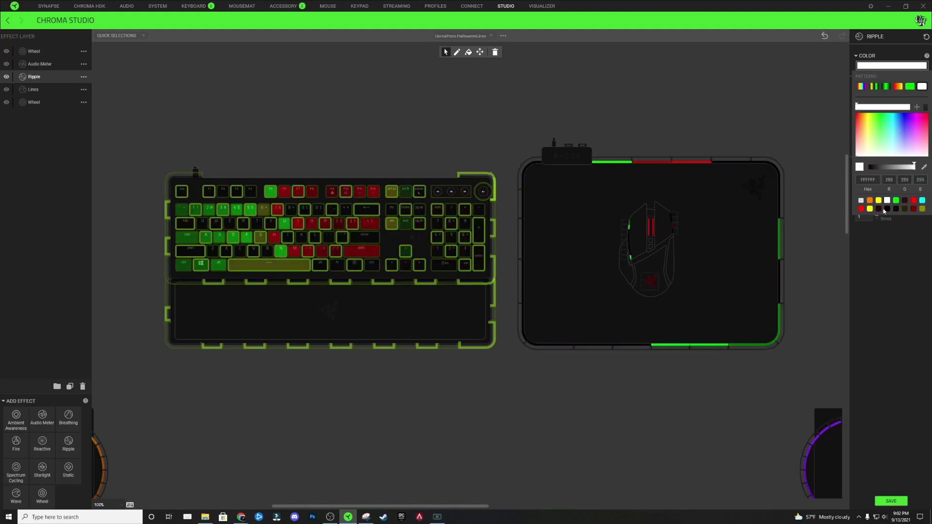
left_click(179, 212)
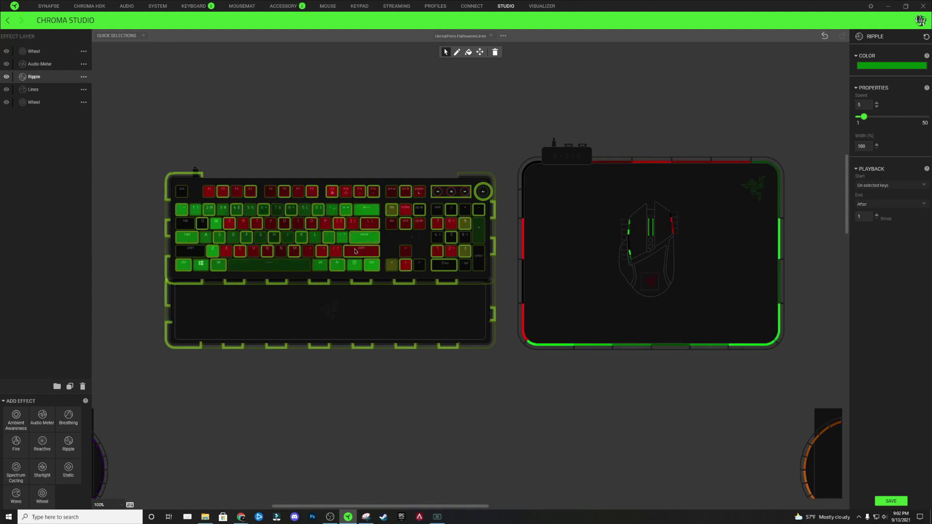
left_click(897, 67)
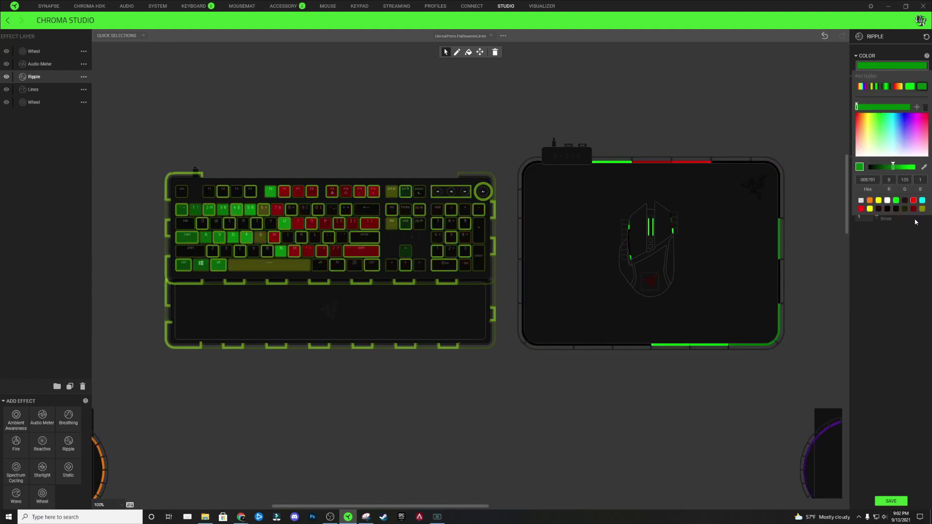
left_click(889, 201)
left_click(279, 125)
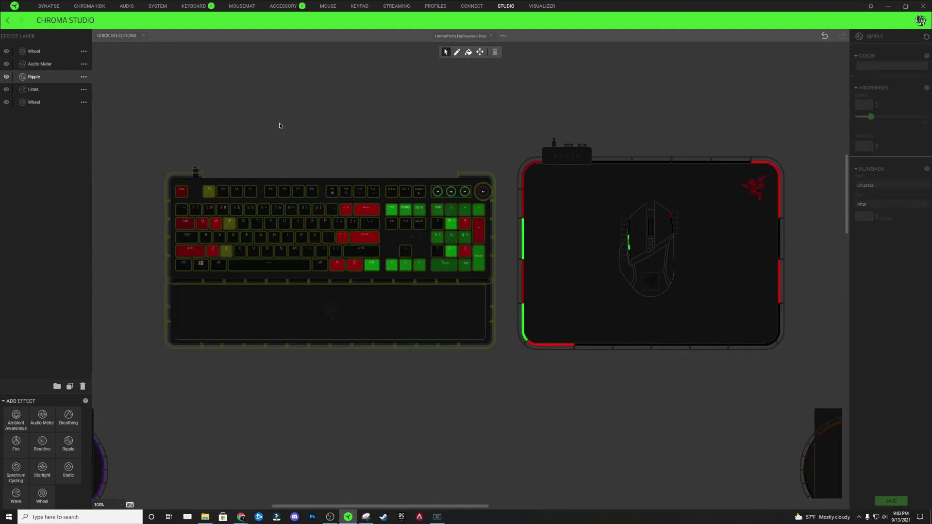
Step: On the Audio Meter layer, make the purple gradient run from near-black red to pure red
double_click(48, 64)
key("Return")
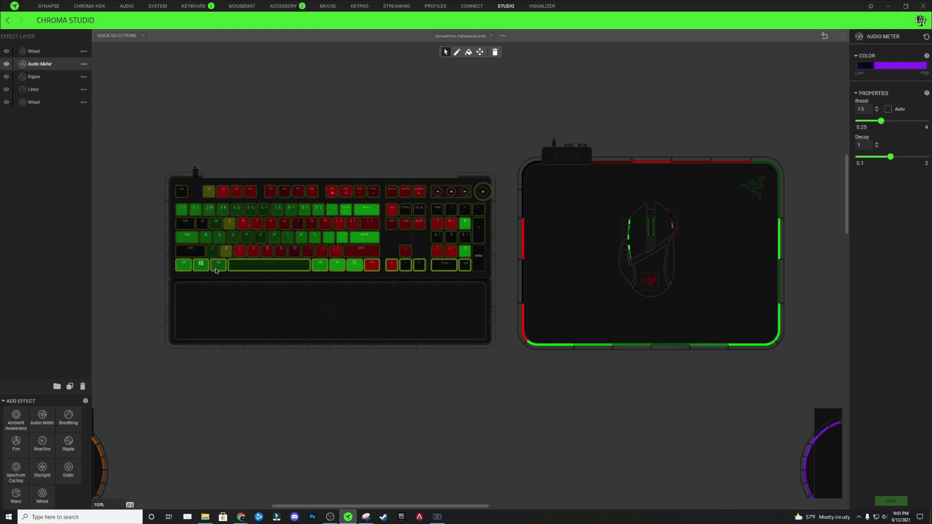
left_click(870, 66)
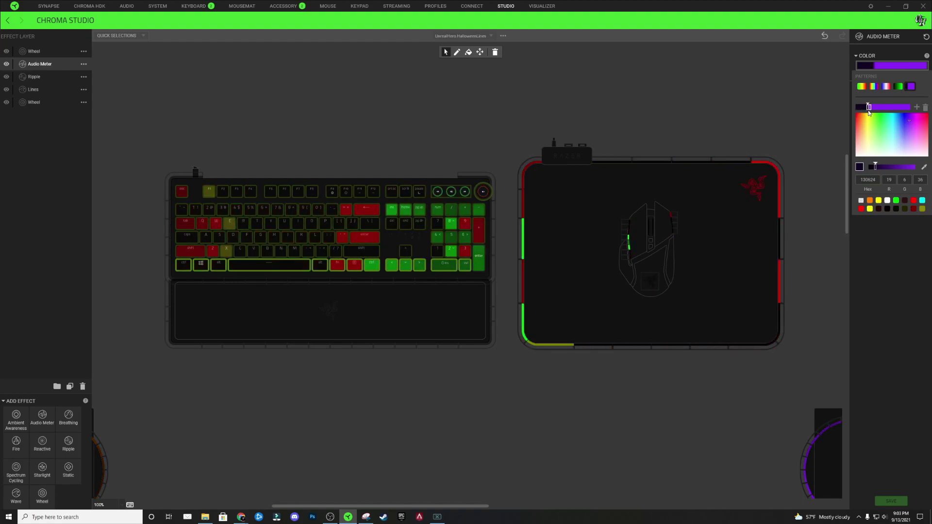
left_click(914, 200)
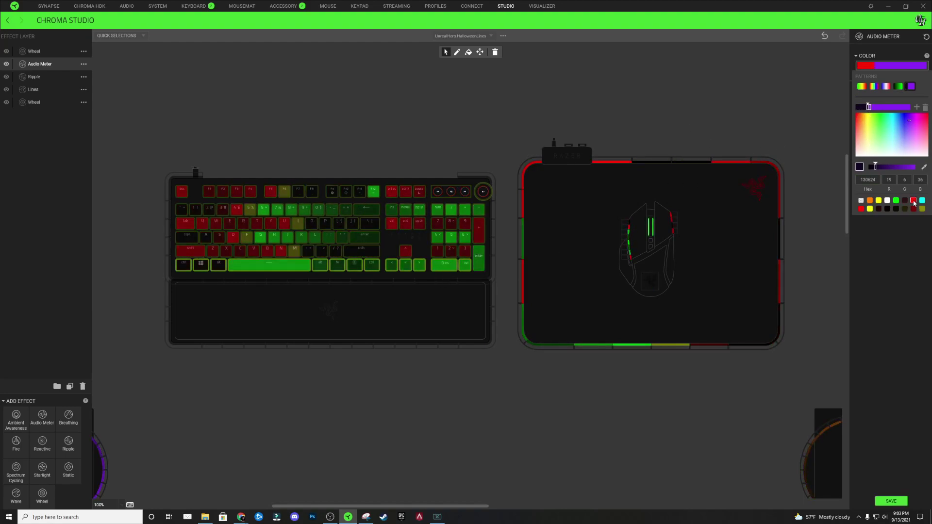
left_click(875, 168)
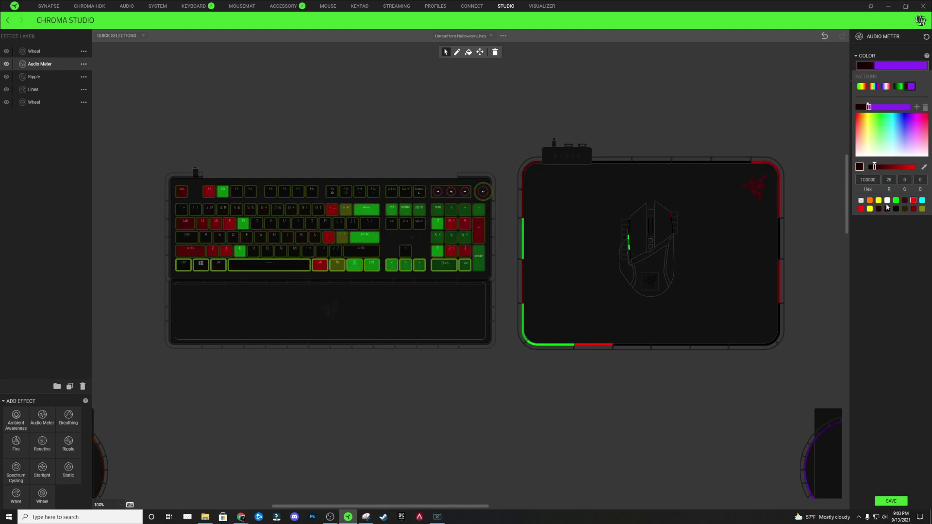
left_click(909, 107)
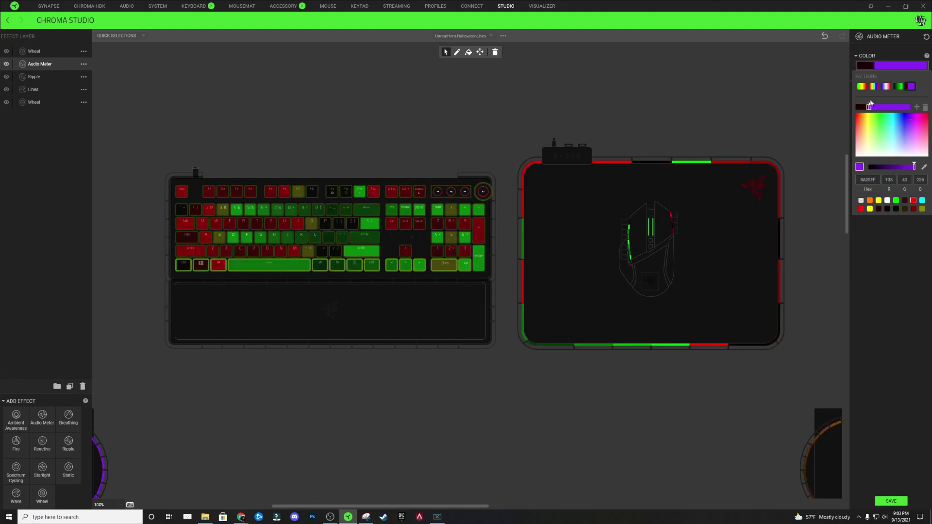
left_click(915, 202)
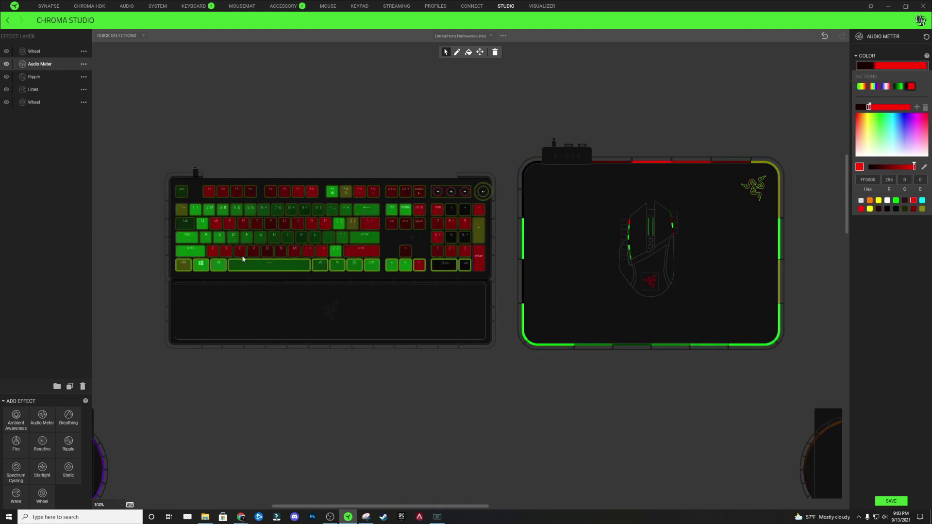
left_click(185, 254)
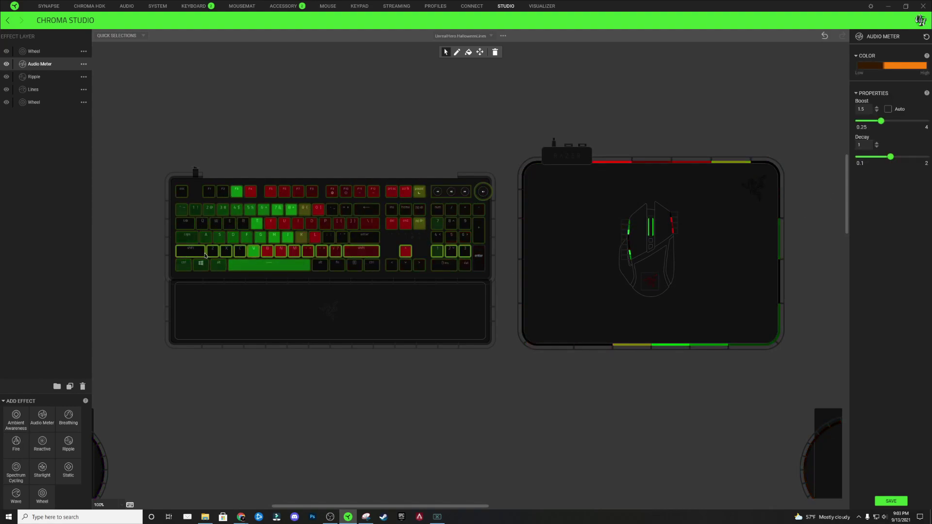
left_click(881, 65)
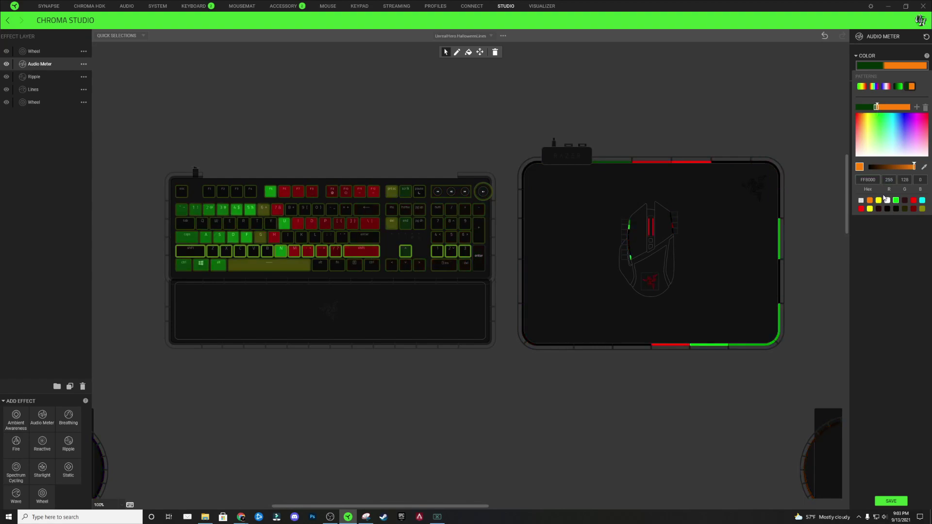
Step: Recolour the next purple Audio Meter area's gradient to run from deep red to red
left_click(184, 242)
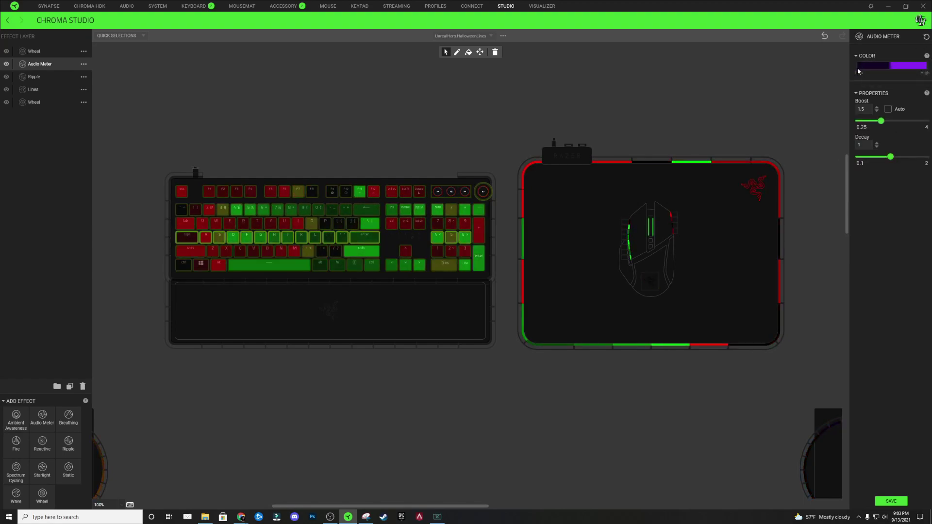
left_click(878, 69)
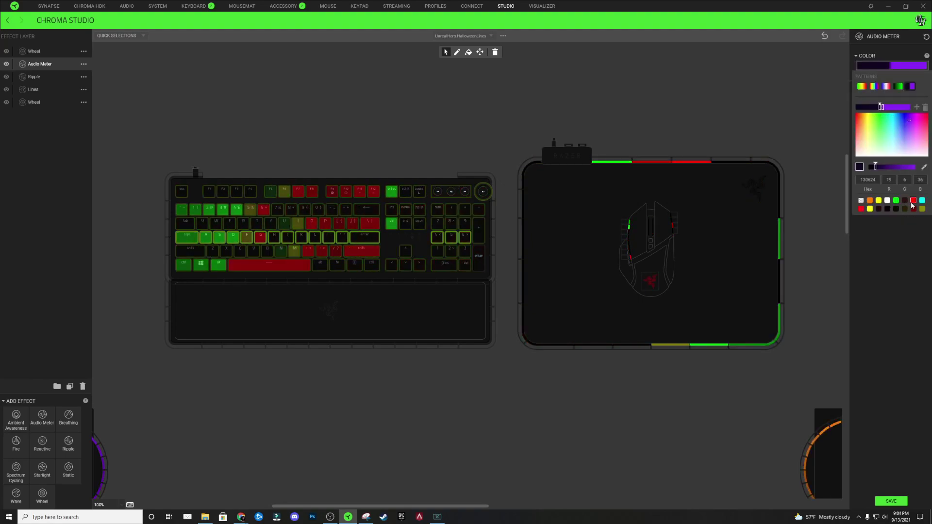
left_click(877, 166)
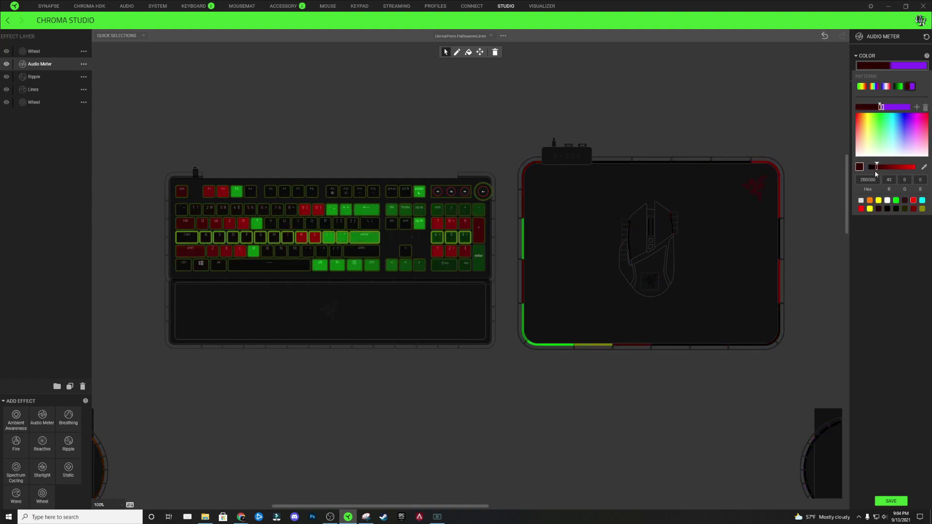
left_click(914, 167)
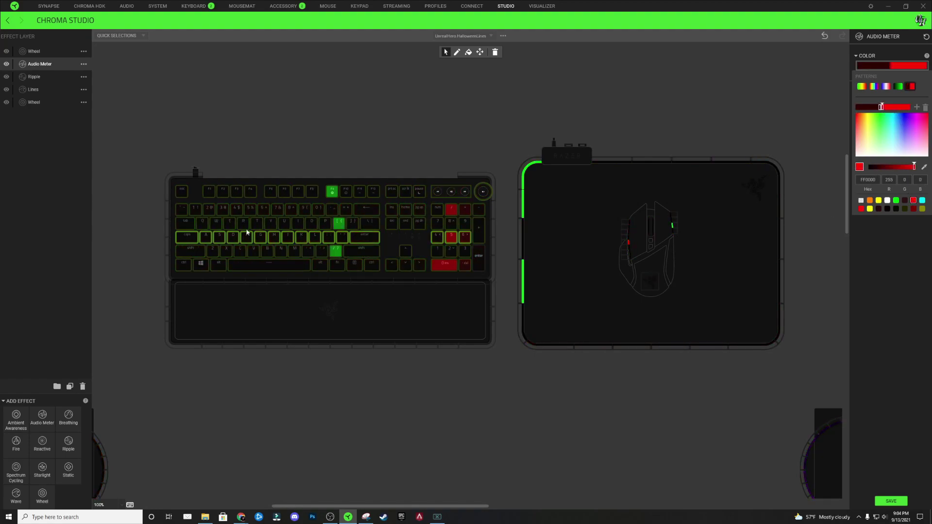
Step: Turn the Tab-area orange gradient pure green and its dark purple stop near-black red
left_click(183, 225)
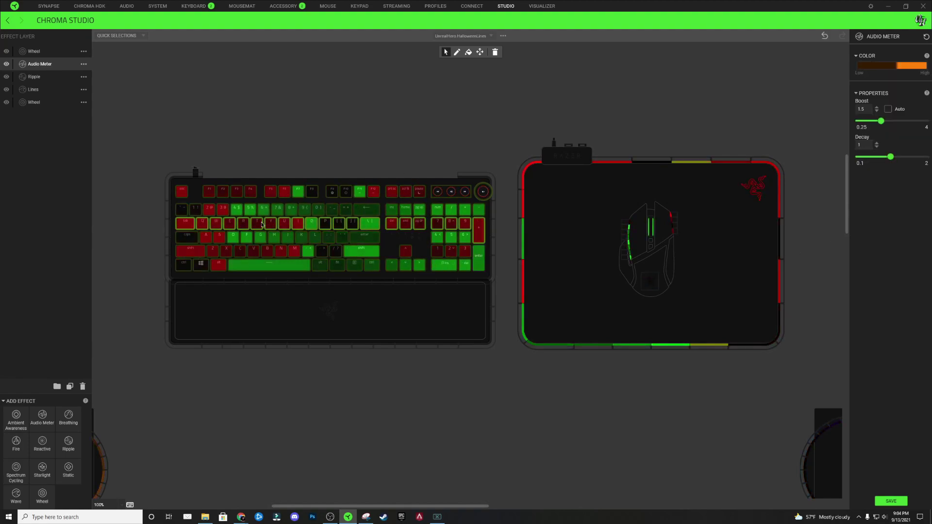
left_click(888, 66)
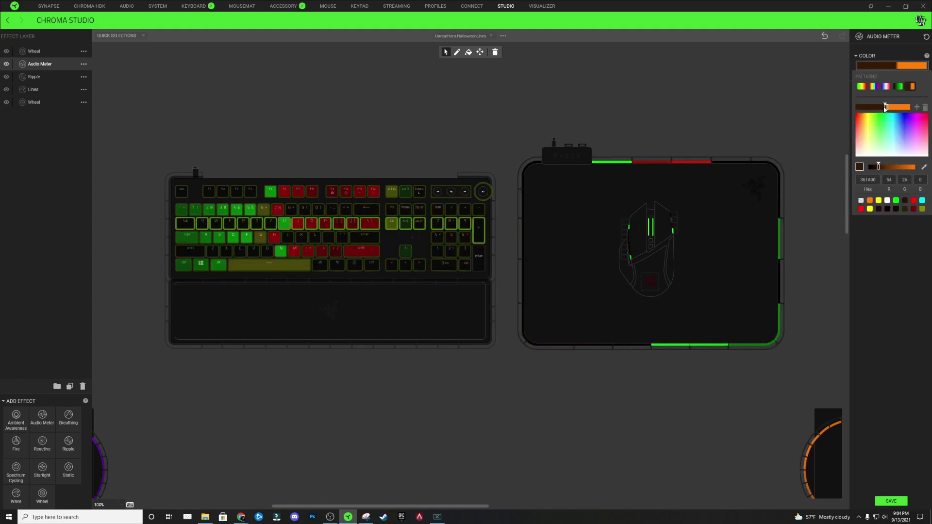
left_click(897, 200)
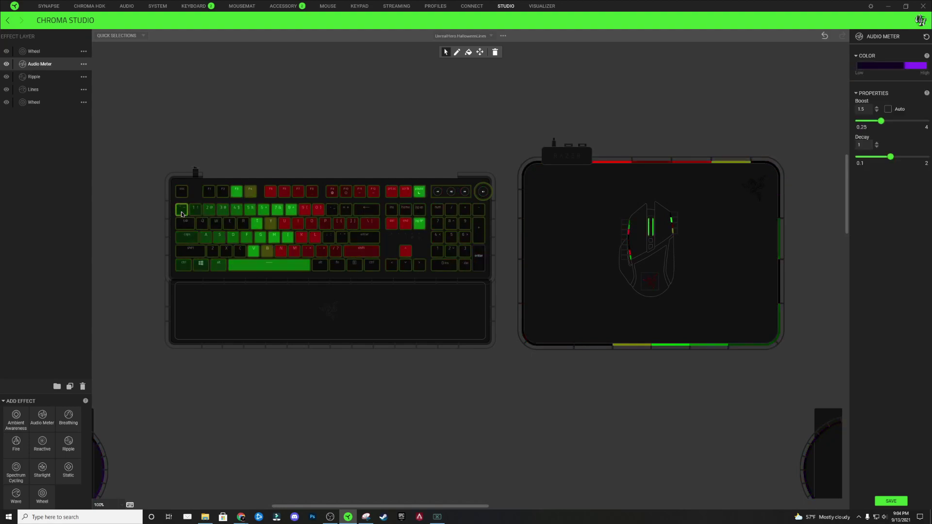
left_click(880, 65)
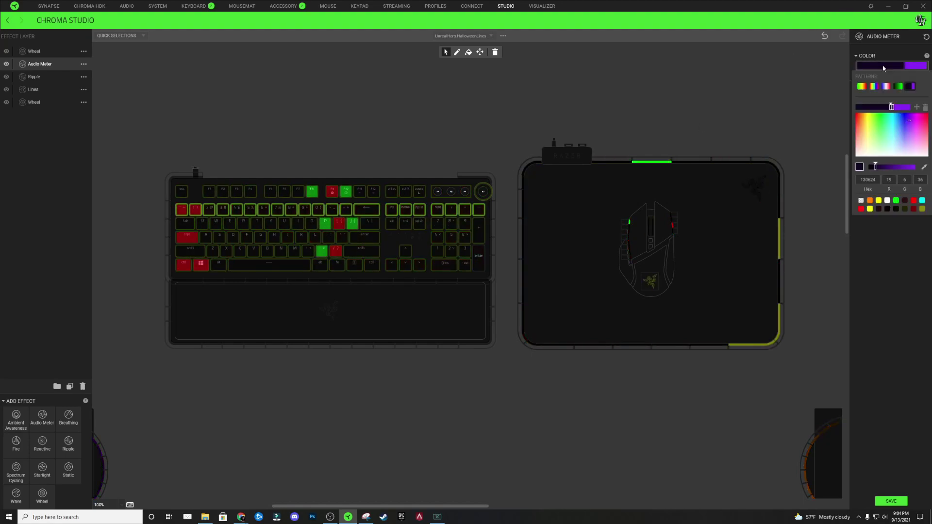
left_click(913, 200)
left_click(875, 168)
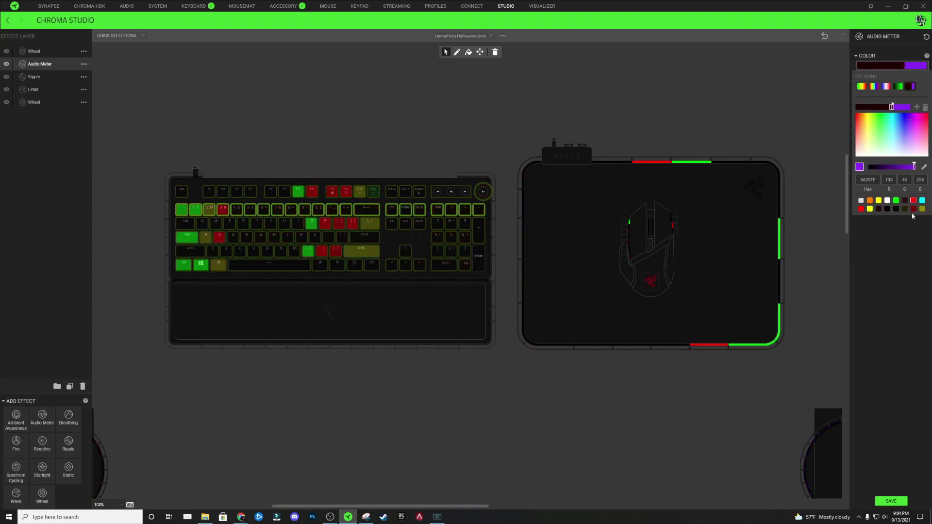
Step: Change the Esc-area orange gradient's dark stop to dark green
left_click(180, 197)
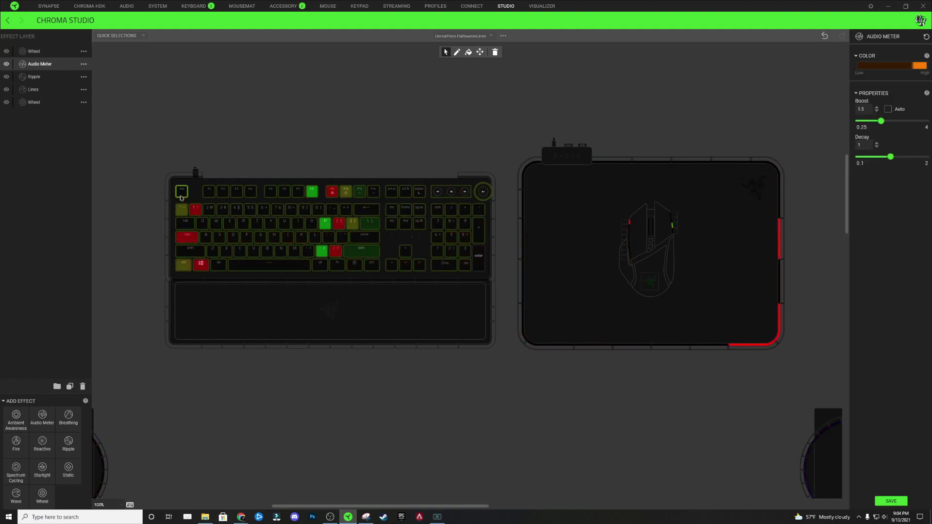
left_click(885, 67)
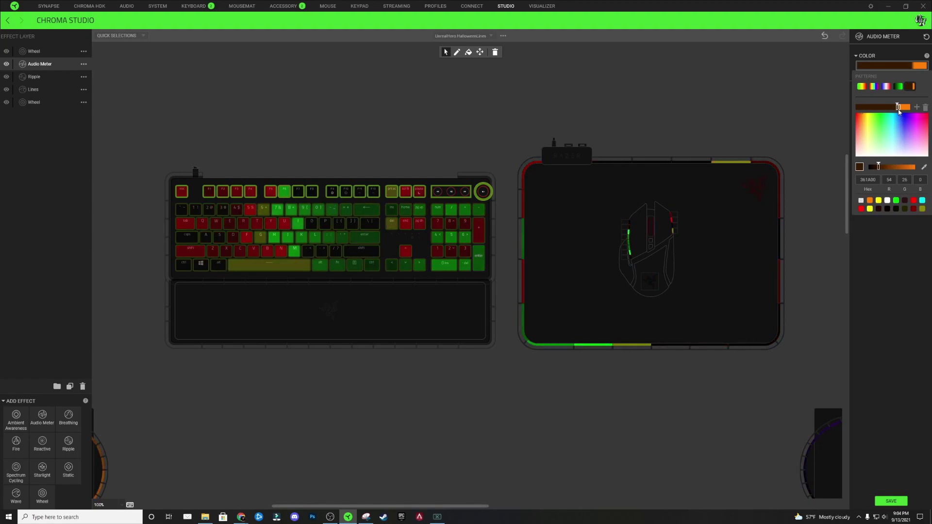
left_click(896, 200)
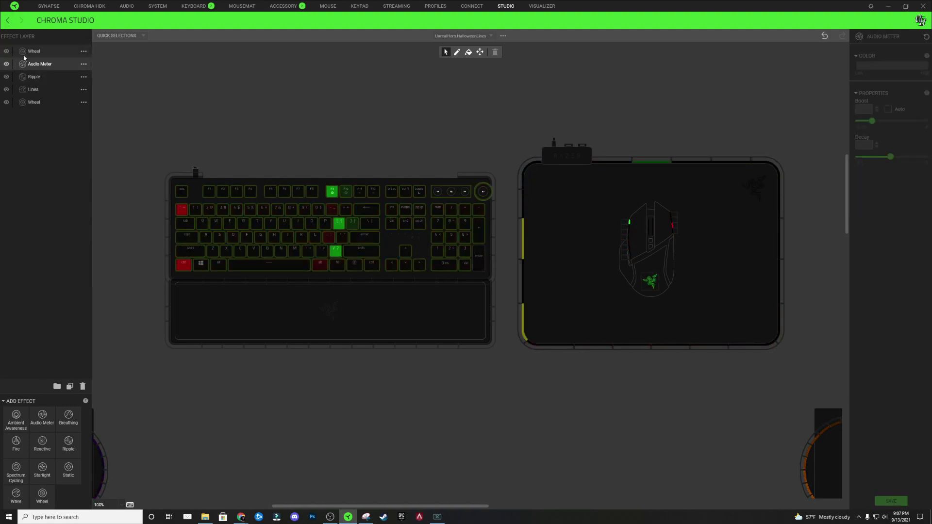
Step: Select the top Wheel layer to show its settings and playback options
left_click(35, 53)
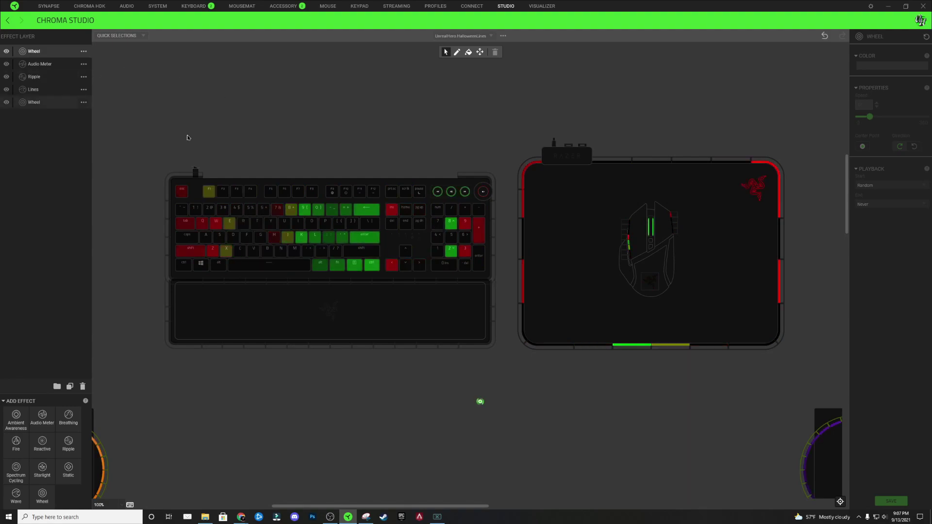